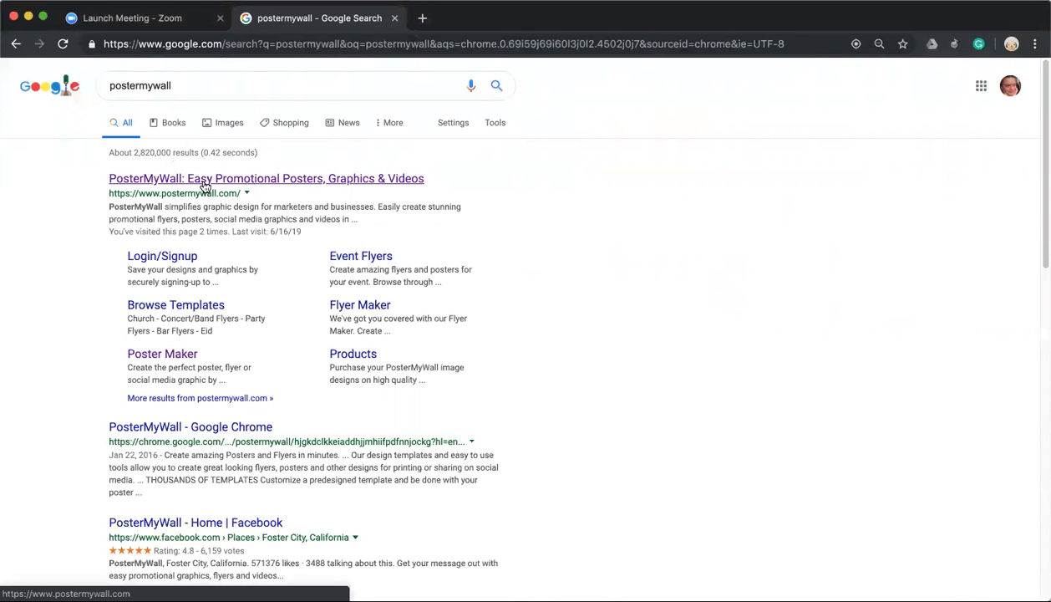
# Step: Open the PosterMyWall website from the search results and start creating a design, looking over the template categories
pyautogui.click(202, 180)
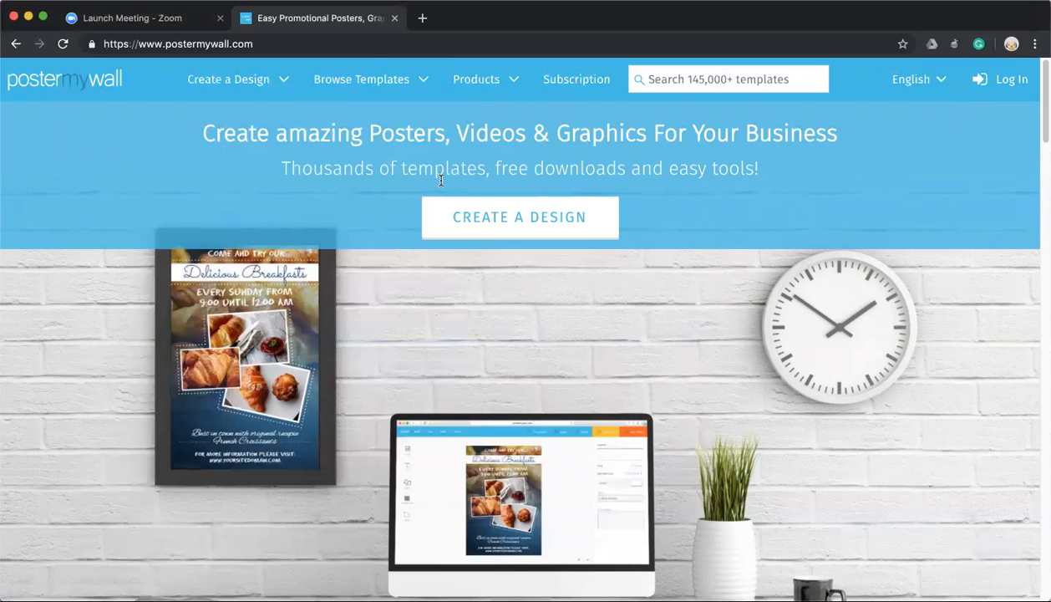
pyautogui.click(483, 214)
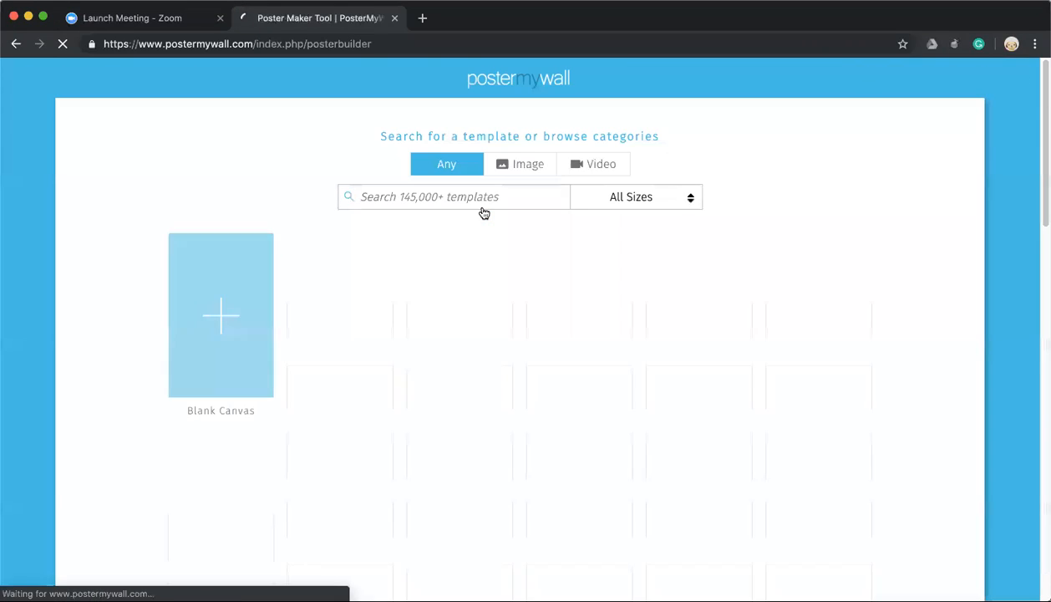
pyautogui.scroll(-5, 79, 190)
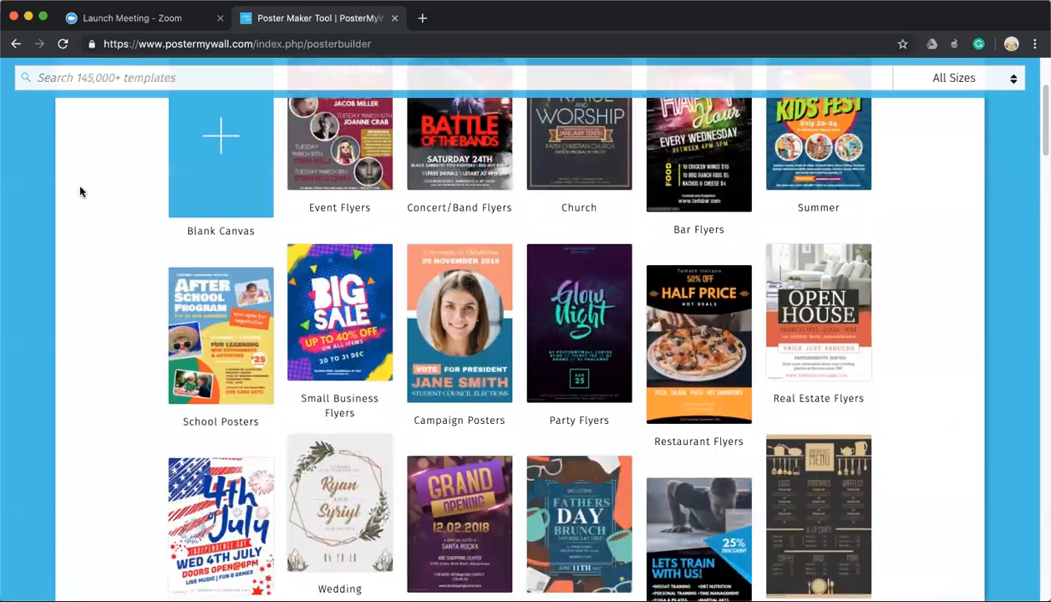
pyautogui.scroll(-10, 80, 191)
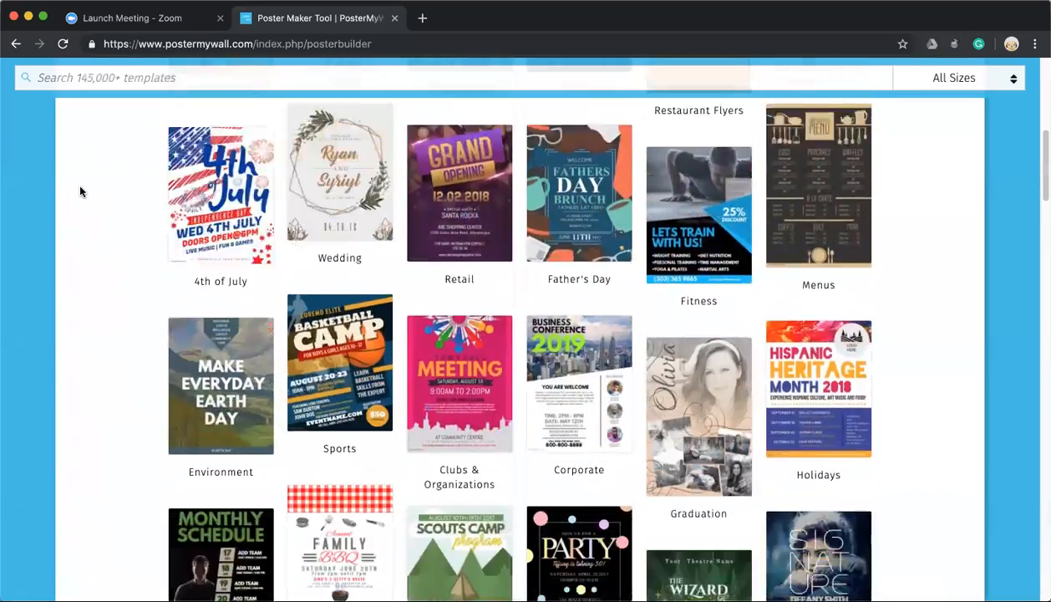
pyautogui.scroll(-20, 79, 191)
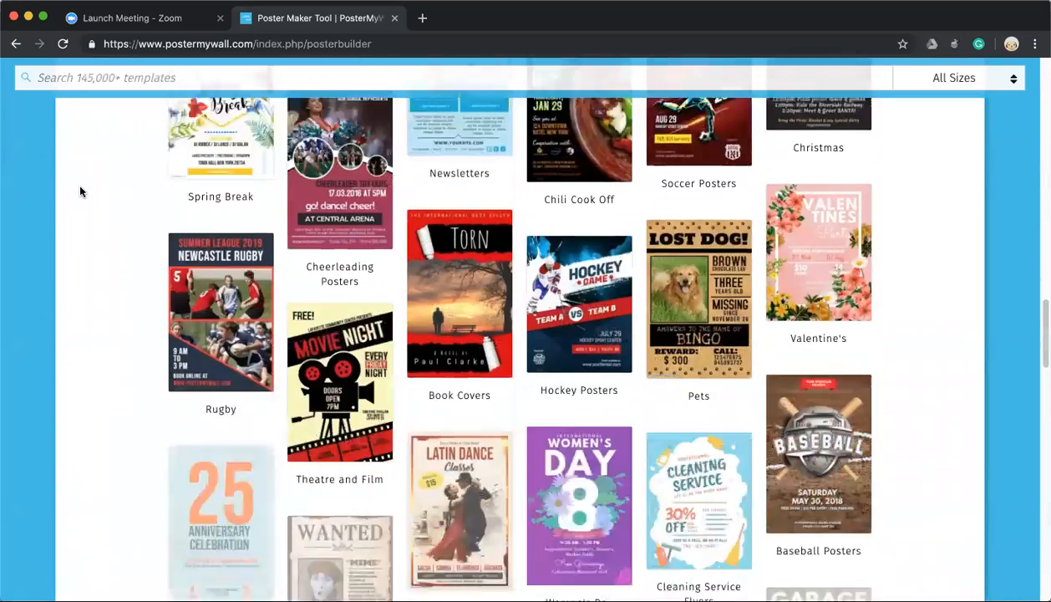
pyautogui.scroll(20, 80, 191)
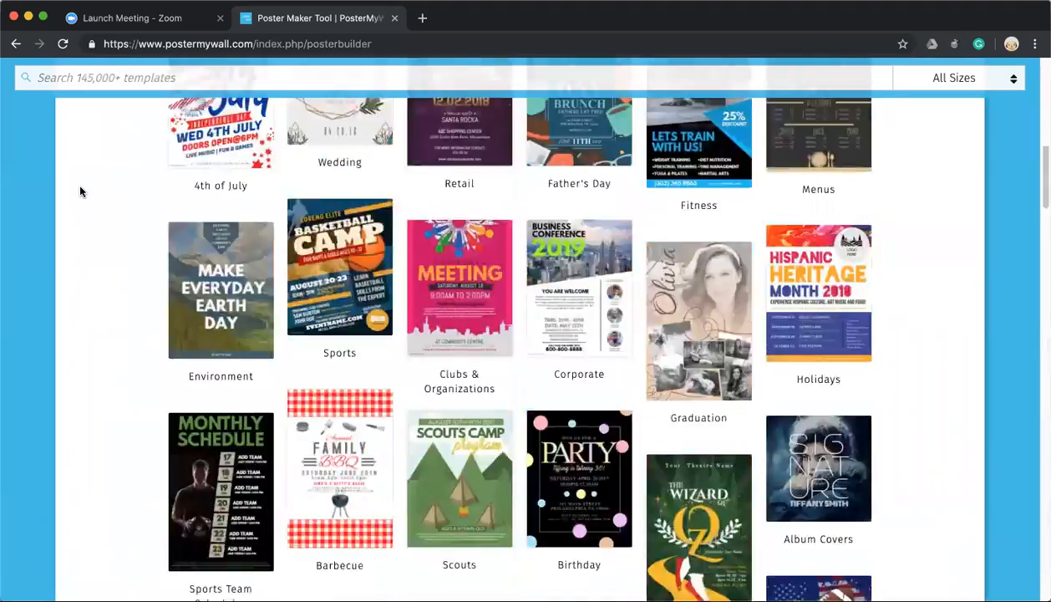
# Step: Create a blank 24in × 36in Poster design in portrait orientation
pyautogui.click(223, 316)
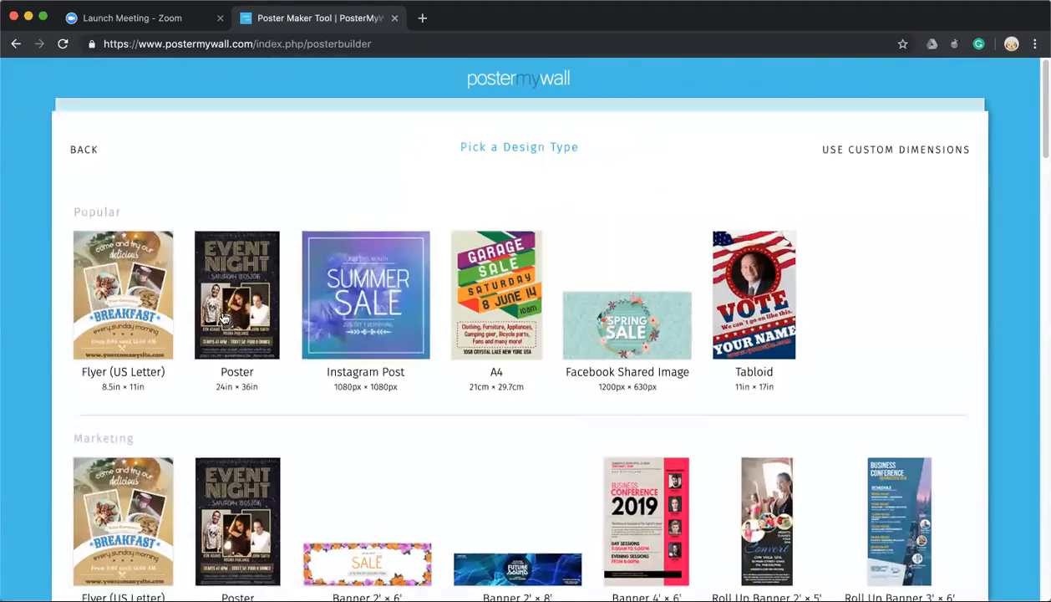
pyautogui.scroll(-3, 318, 192)
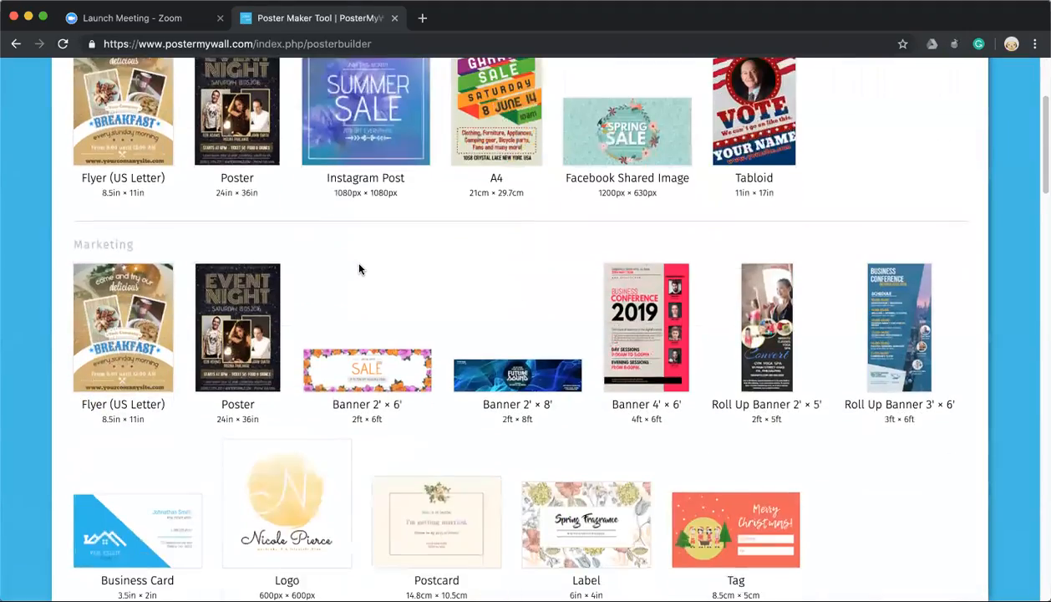
pyautogui.scroll(2, 353, 258)
pyautogui.click(237, 226)
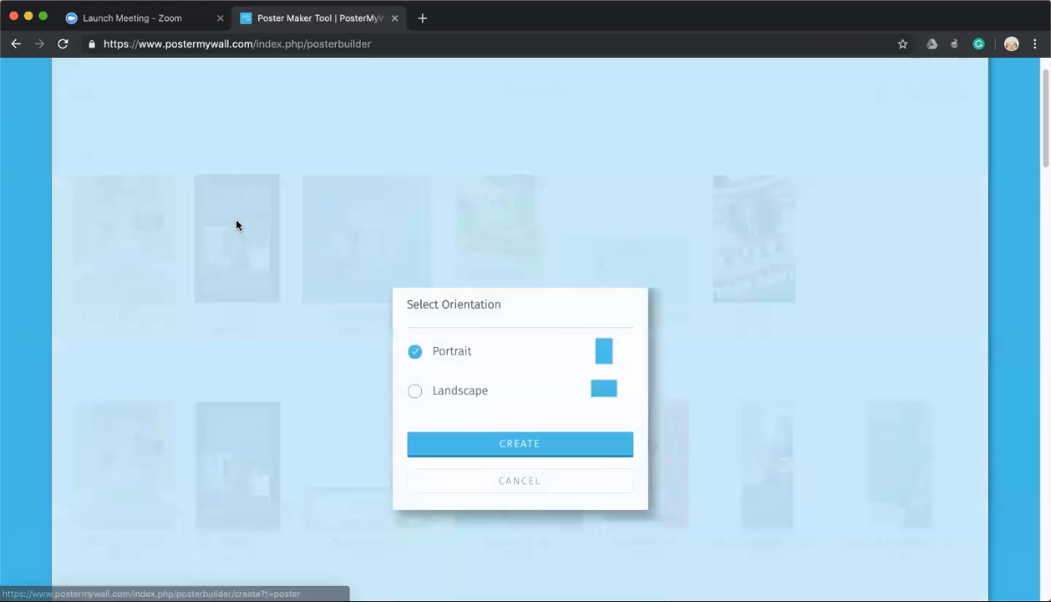
pyautogui.click(538, 372)
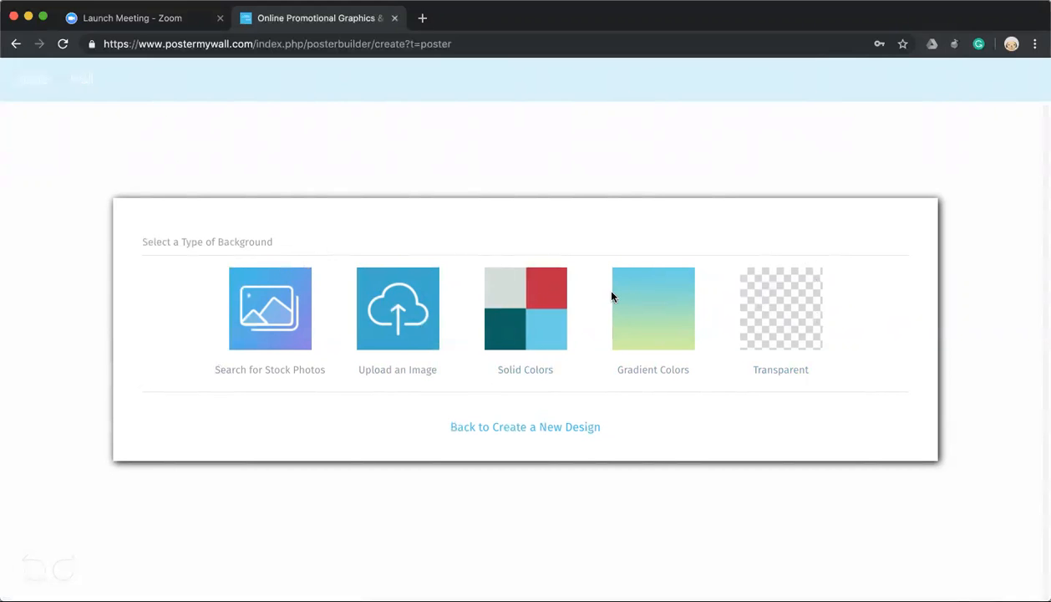
# Step: Apply a solid dark blue background from the colour palette to the poster
pyautogui.click(532, 304)
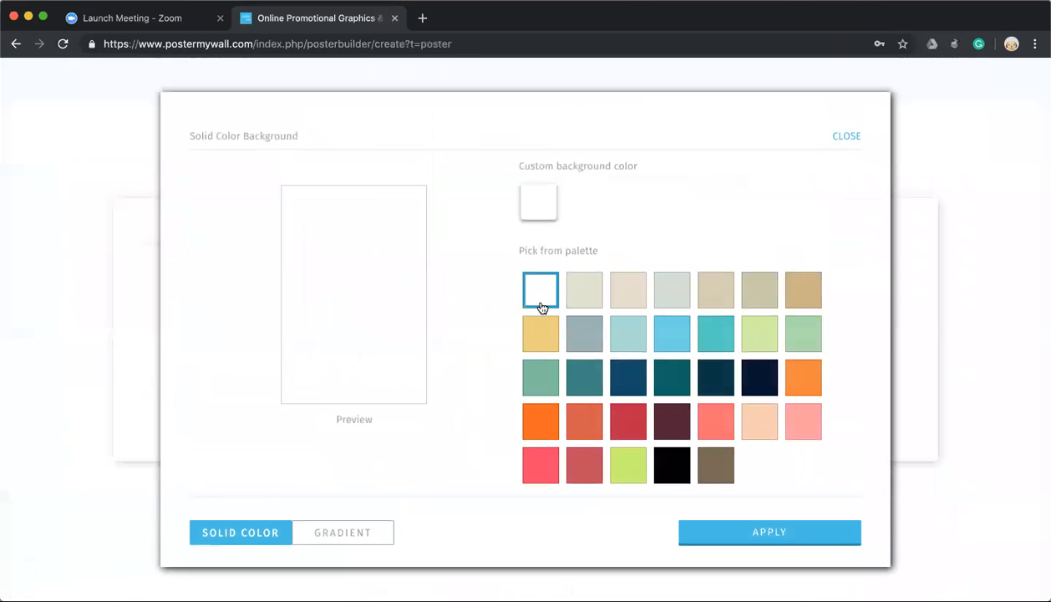
pyautogui.click(626, 372)
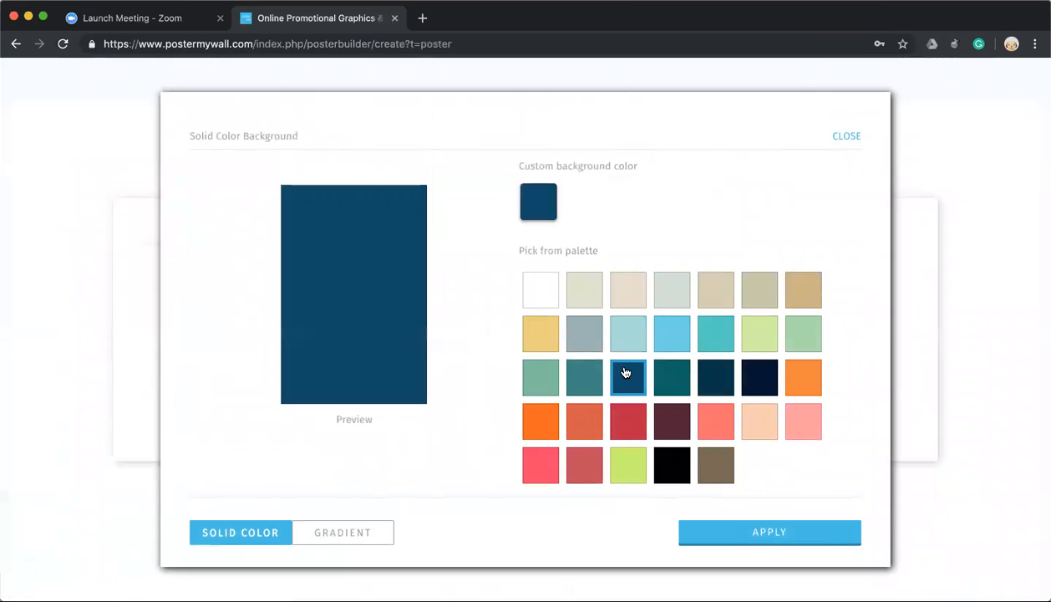
pyautogui.click(784, 535)
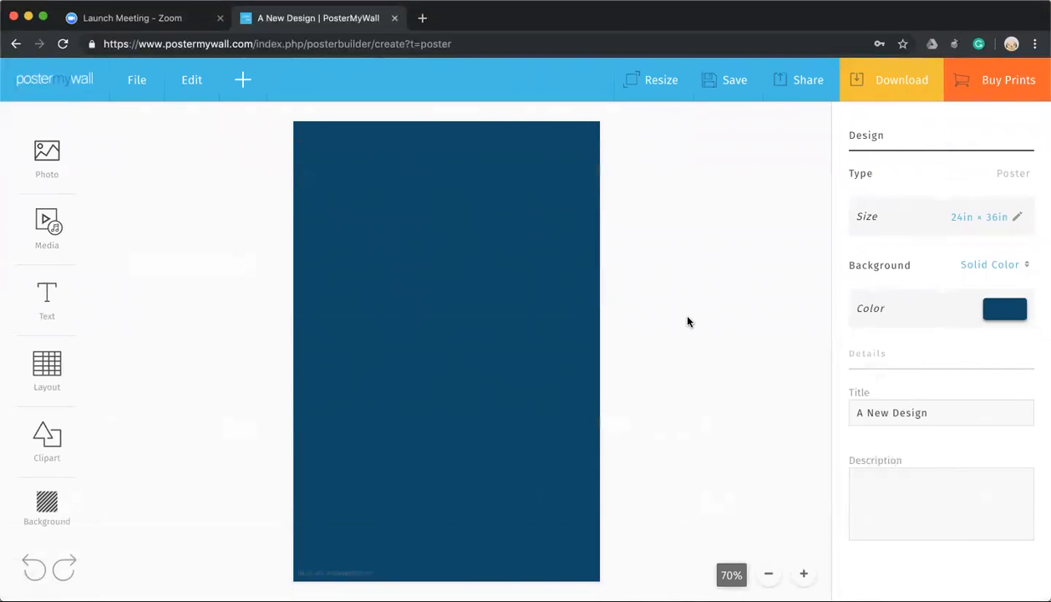
# Step: Search the stock photos for "statue of liberty" to add to the poster
pyautogui.click(44, 161)
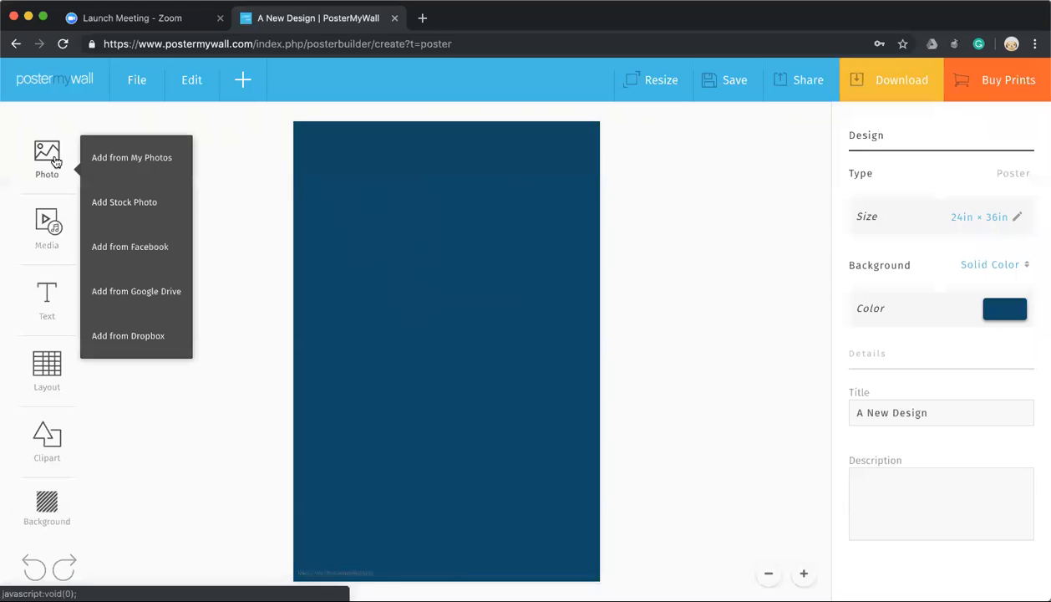
pyautogui.click(130, 211)
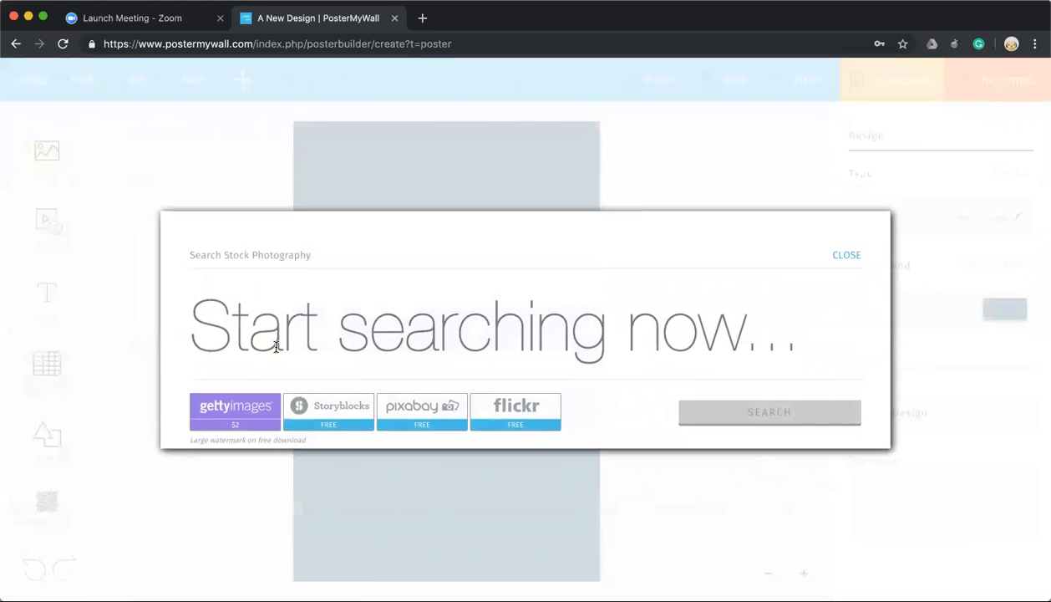
pyautogui.write('statue')
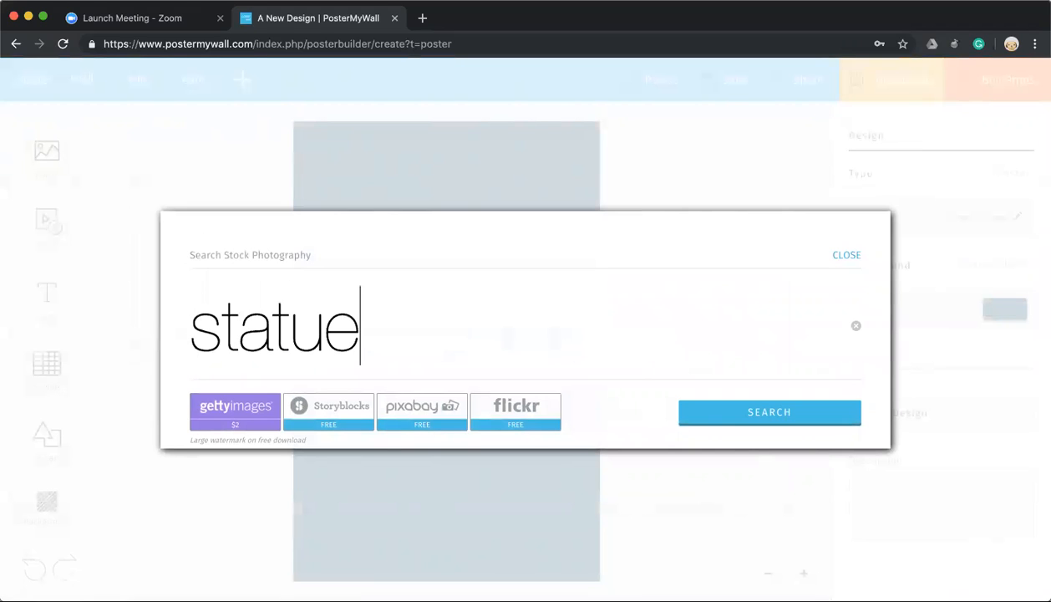
pyautogui.write(' of liberty')
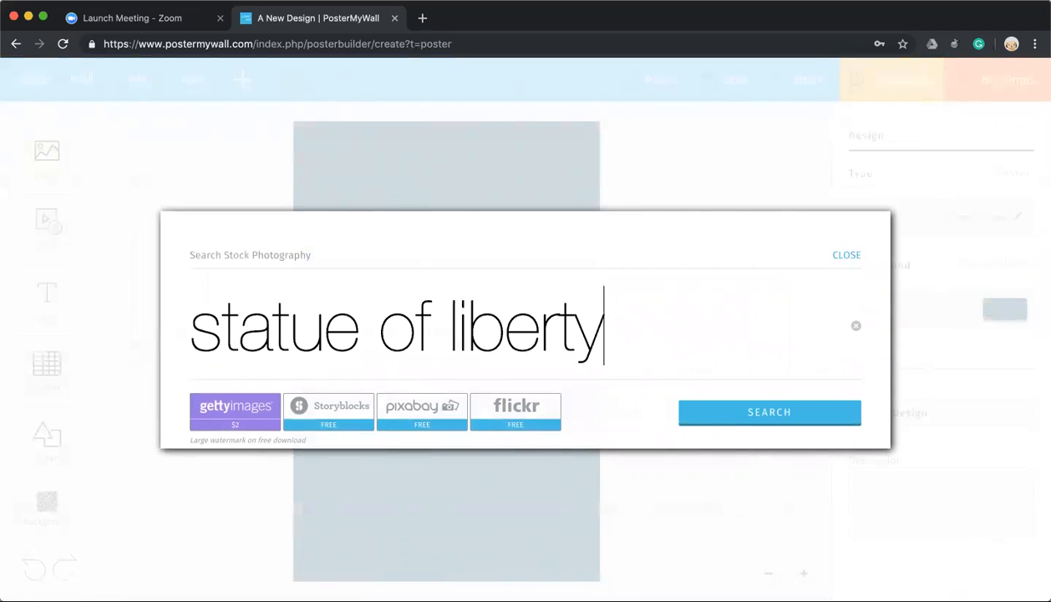
pyautogui.click(742, 415)
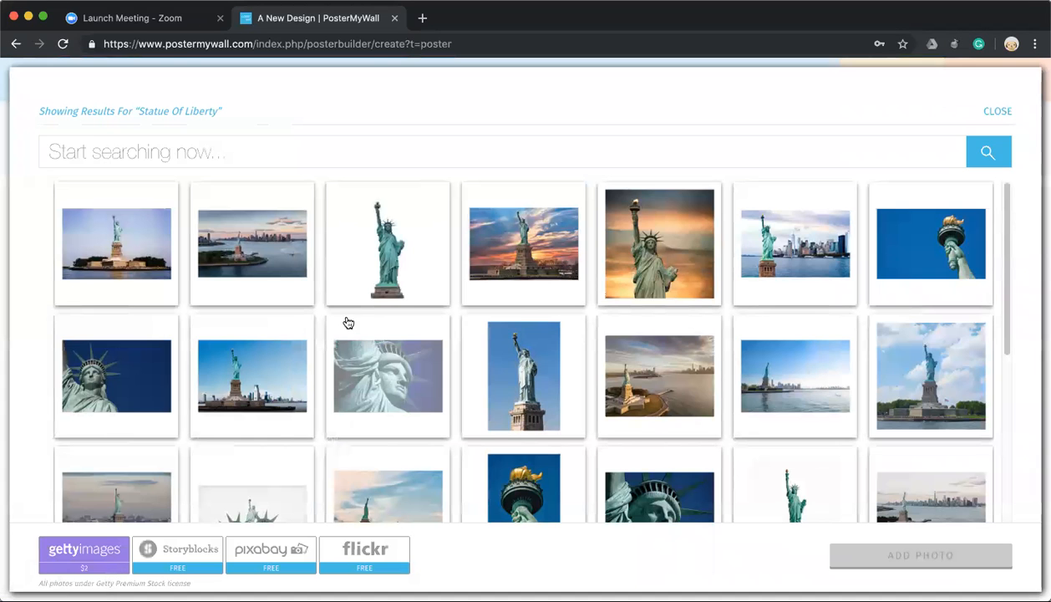
# Step: Add the Getty Images close-up of the statue's crowned head against dark blue sky, accepting the stock license agreement
pyautogui.click(92, 368)
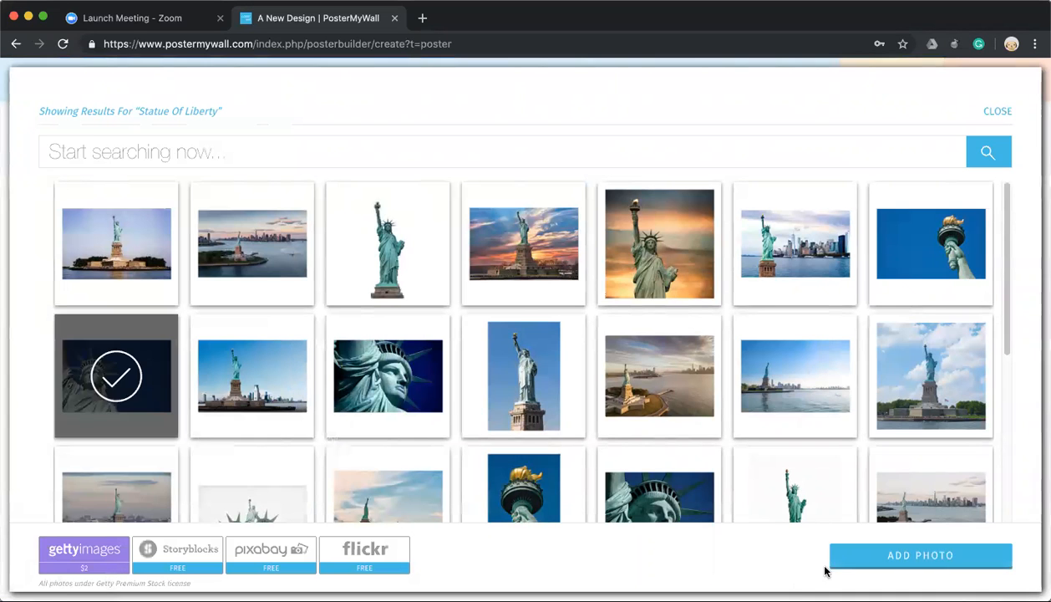
pyautogui.click(896, 554)
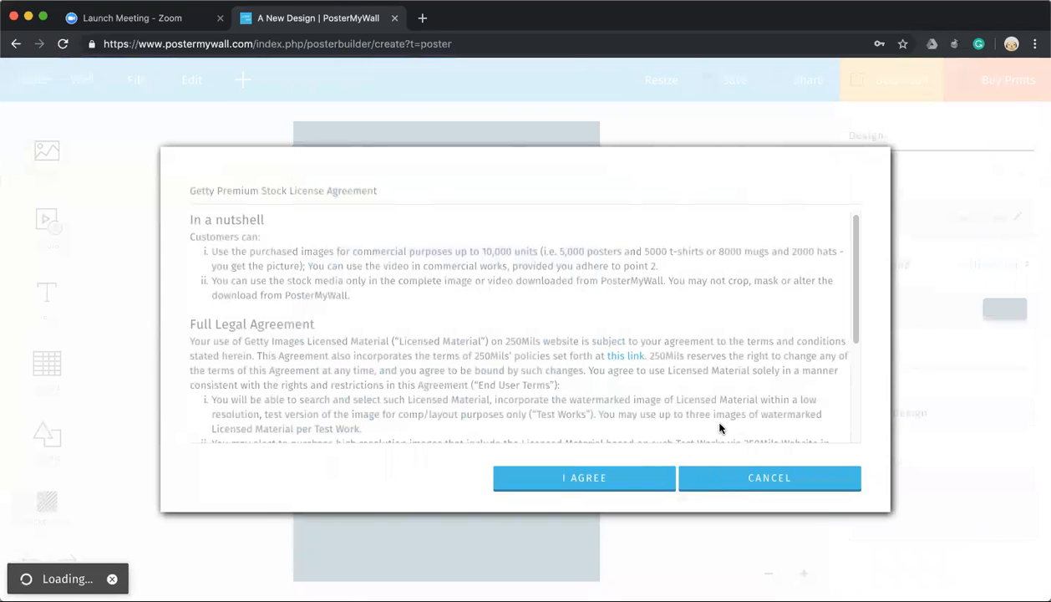
pyautogui.click(584, 477)
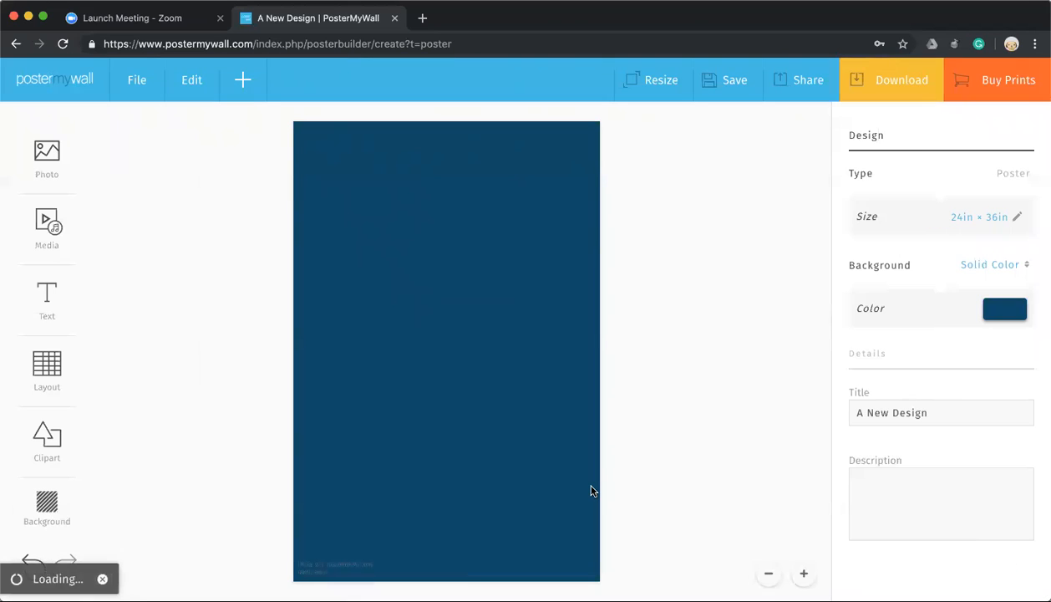
# Step: Move the statue photo into the poster's upper half and enlarge it to span most of the width
pyautogui.moveTo(383, 255); pyautogui.dragTo(446, 293)
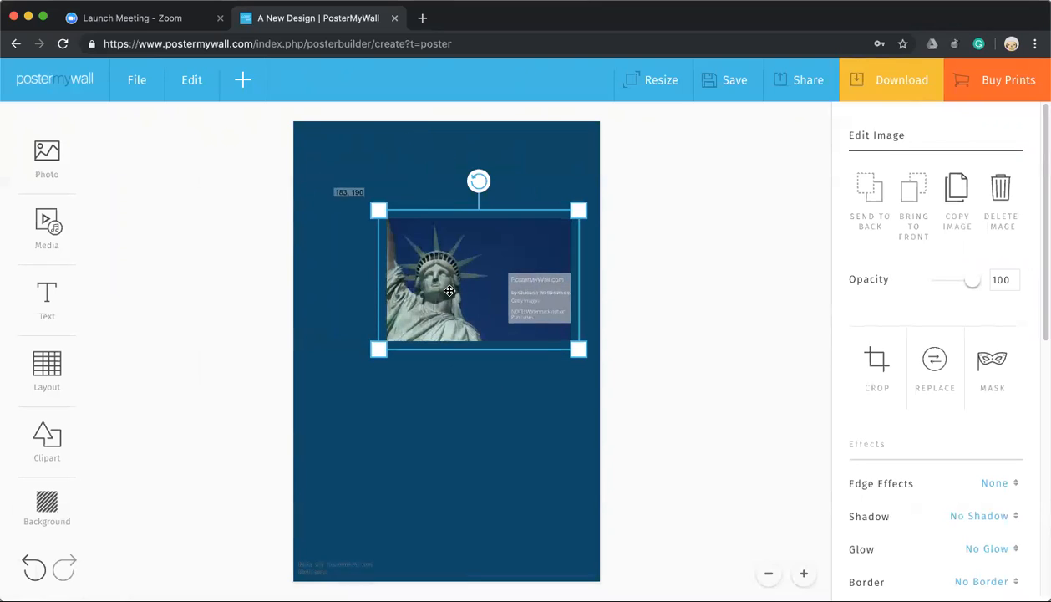
pyautogui.moveTo(369, 208); pyautogui.dragTo(342, 153)
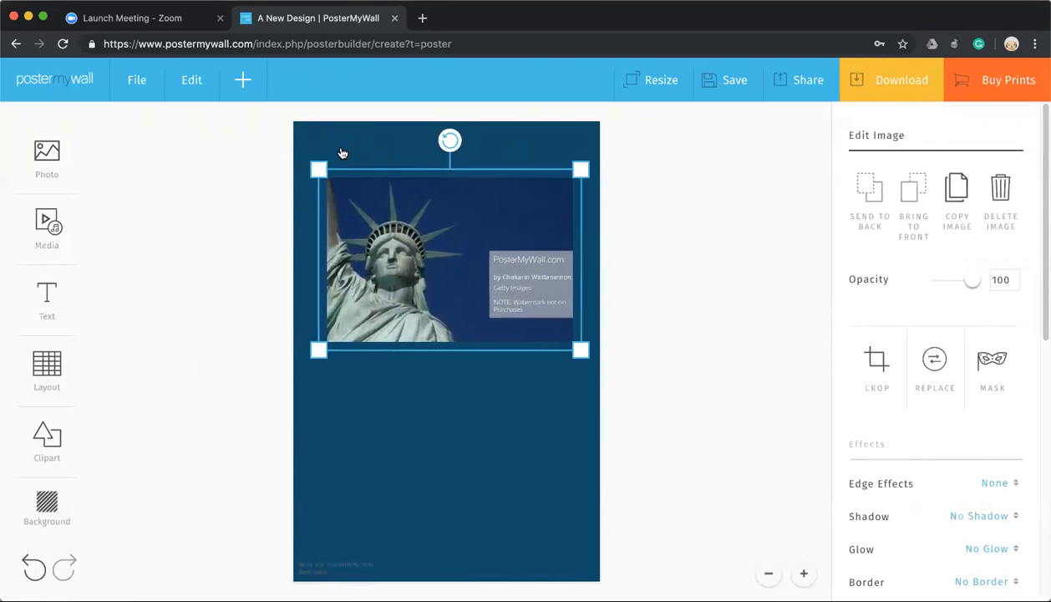
pyautogui.click(609, 307)
pyautogui.click(463, 273)
pyautogui.click(674, 322)
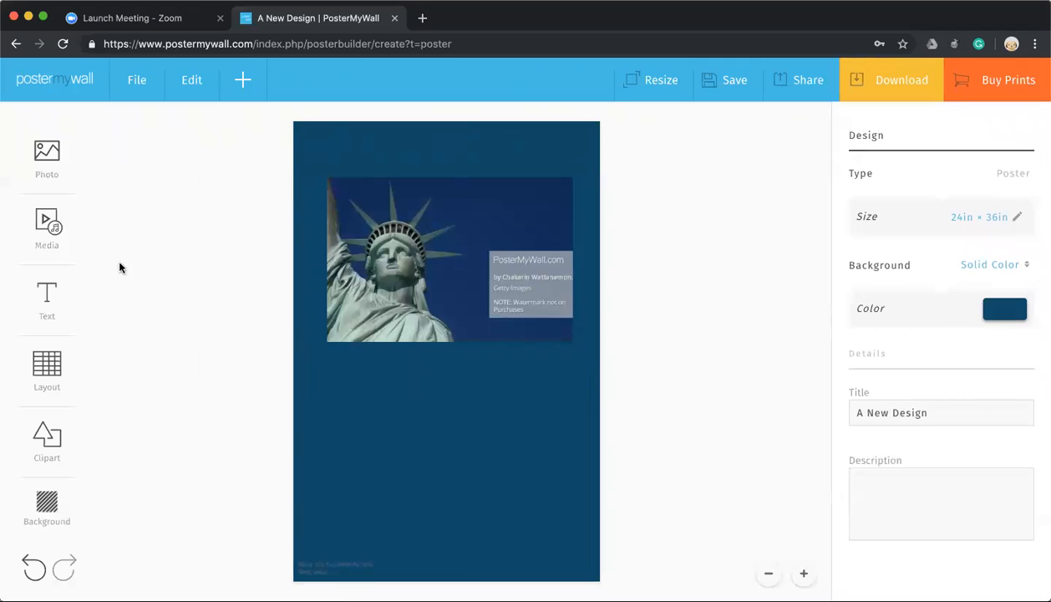
# Step: Add a plain text box and place it on the empty background below the photo
pyautogui.click(47, 296)
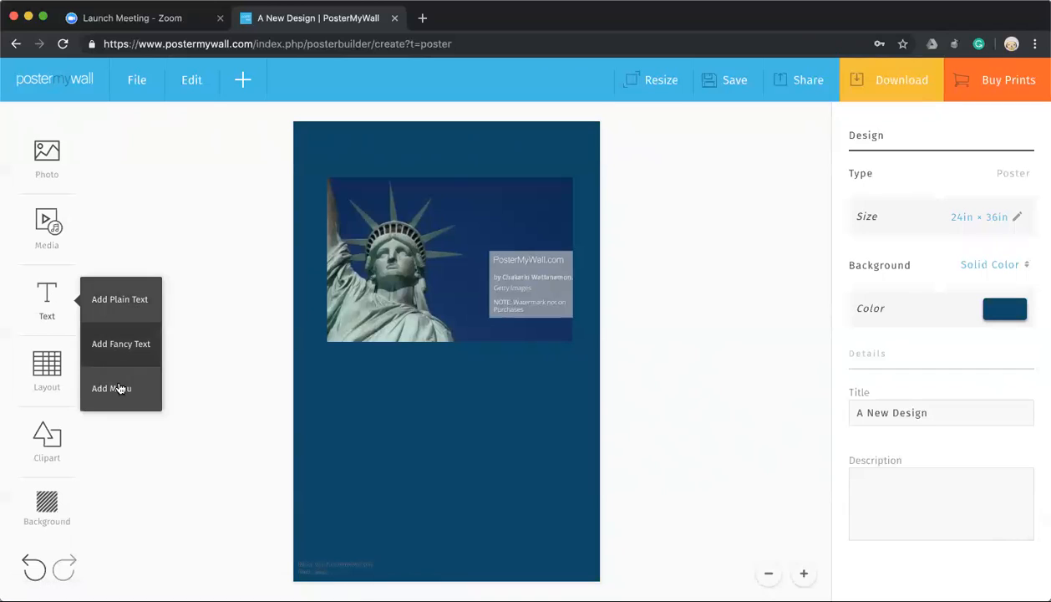
pyautogui.click(140, 299)
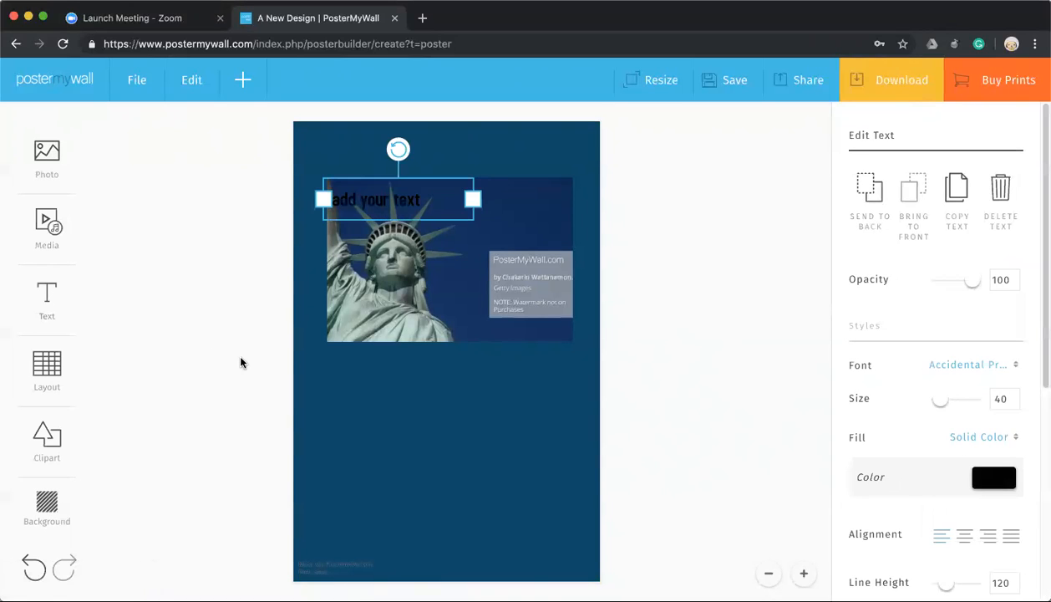
pyautogui.moveTo(374, 204); pyautogui.dragTo(398, 418)
# Step: Replace the placeholder text with "Statue of Liberty" and move the text up to just beneath the photo
pyautogui.doubleClick(400, 418)
pyautogui.click(377, 421)
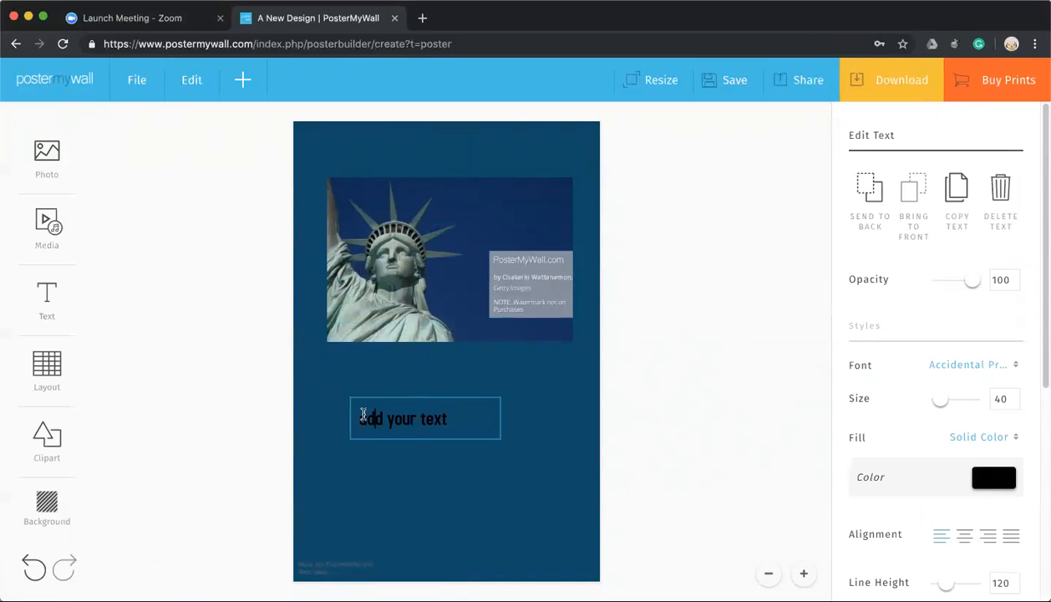
pyautogui.moveTo(360, 419); pyautogui.dragTo(463, 418)
pyautogui.press('BackSpace')
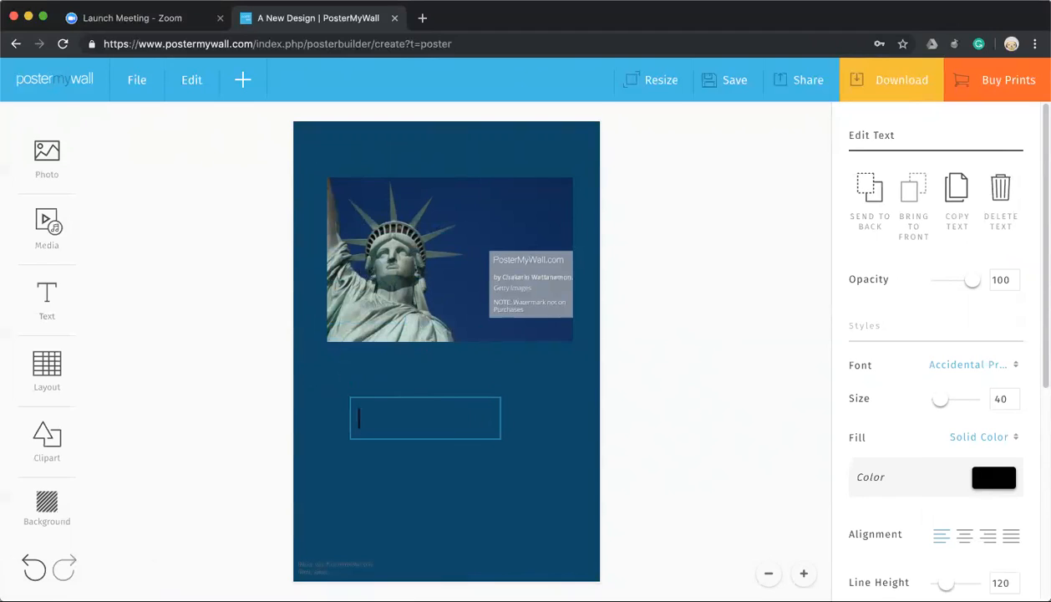
pyautogui.write('Statue of Liberty')
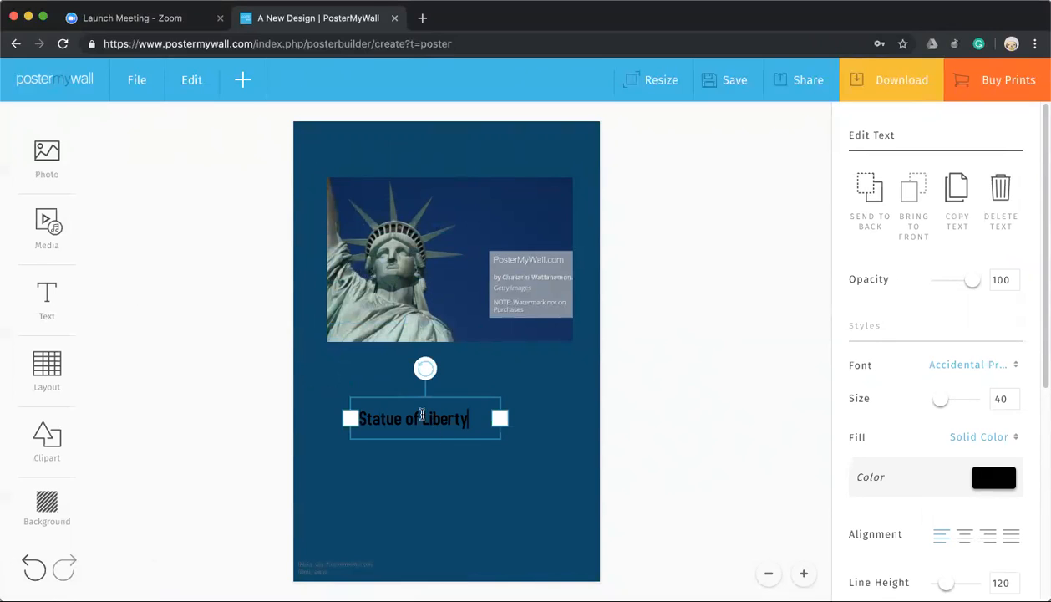
pyautogui.moveTo(422, 415); pyautogui.dragTo(423, 373)
pyautogui.click(531, 388)
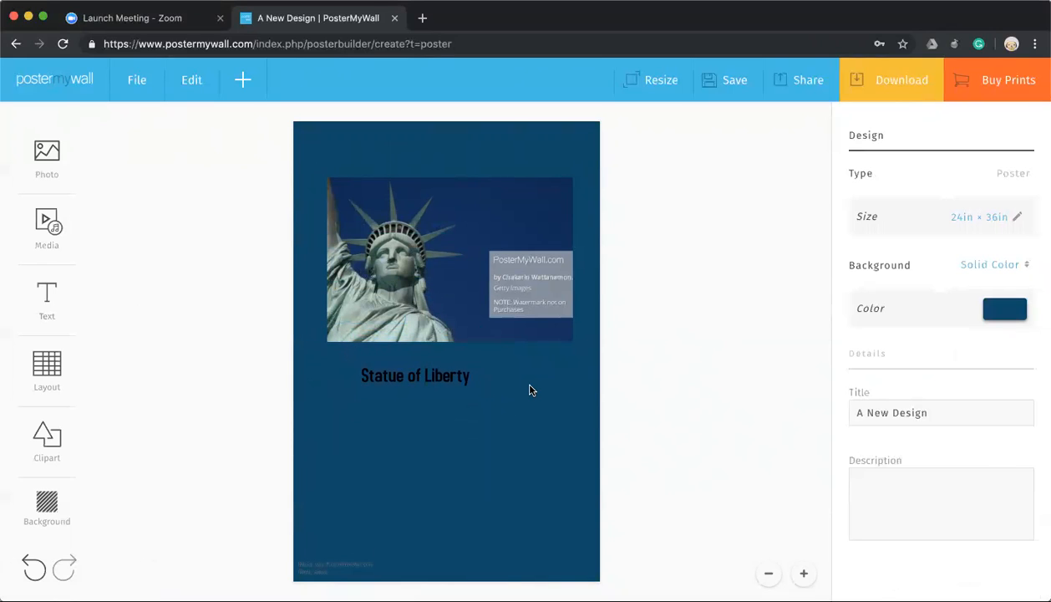
# Step: Add a three-by-three table with 1, 2 and 3 down the first column and place it below the "Statue of Liberty" text
pyautogui.click(51, 379)
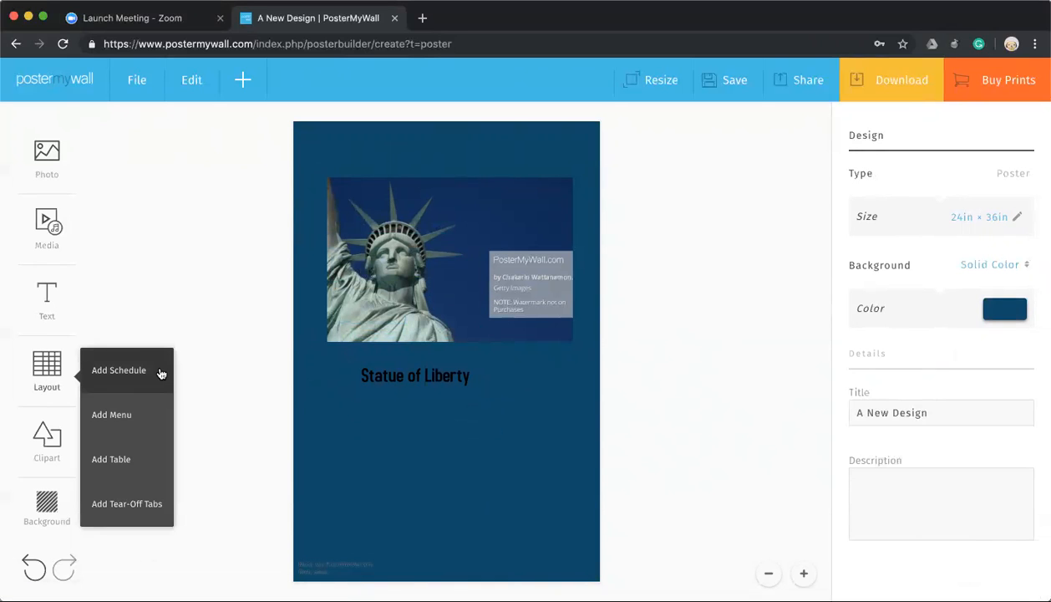
pyautogui.click(125, 458)
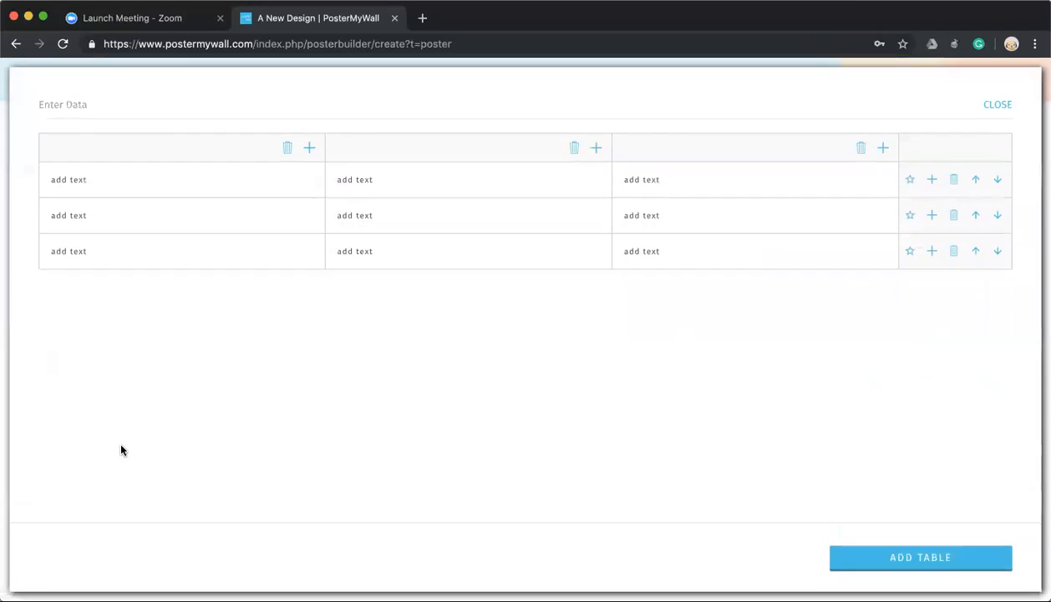
pyautogui.click(171, 188)
pyautogui.write('1')
pyautogui.click(122, 218)
pyautogui.write('2')
pyautogui.click(117, 254)
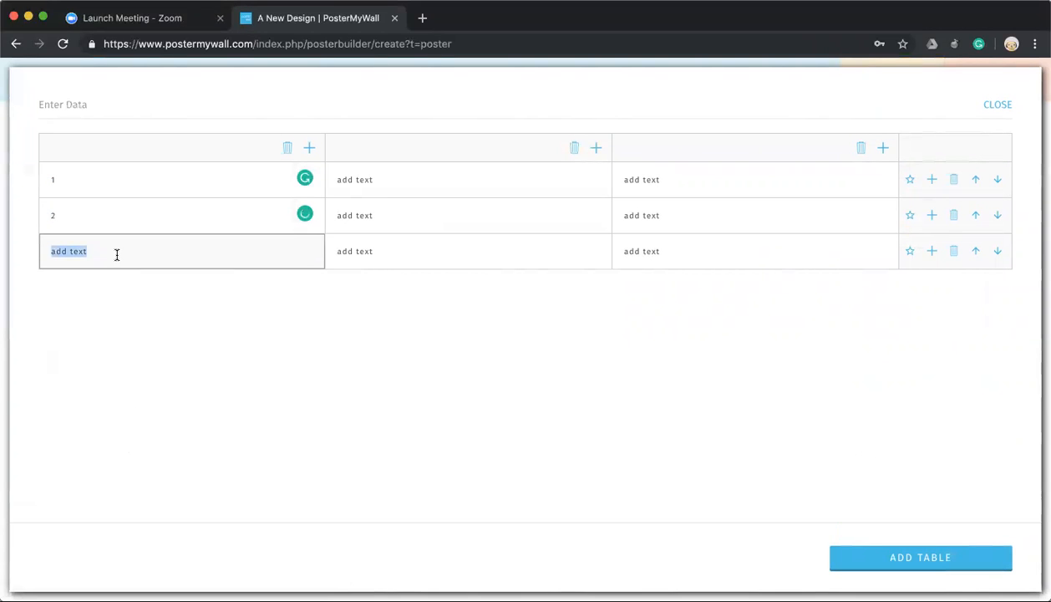
pyautogui.write('3')
pyautogui.click(922, 557)
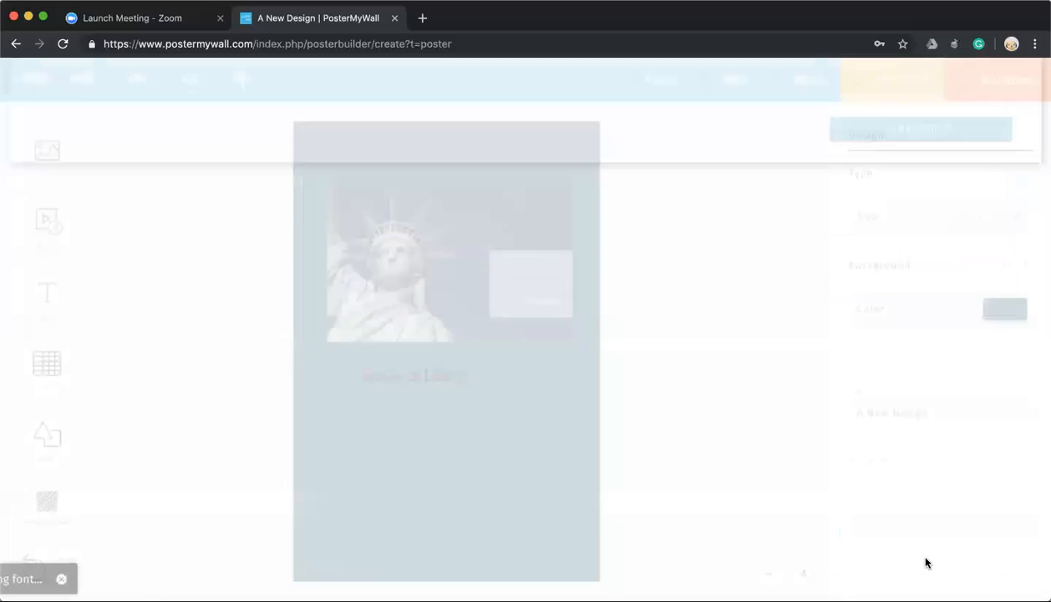
pyautogui.moveTo(375, 316); pyautogui.dragTo(402, 486)
pyautogui.click(513, 405)
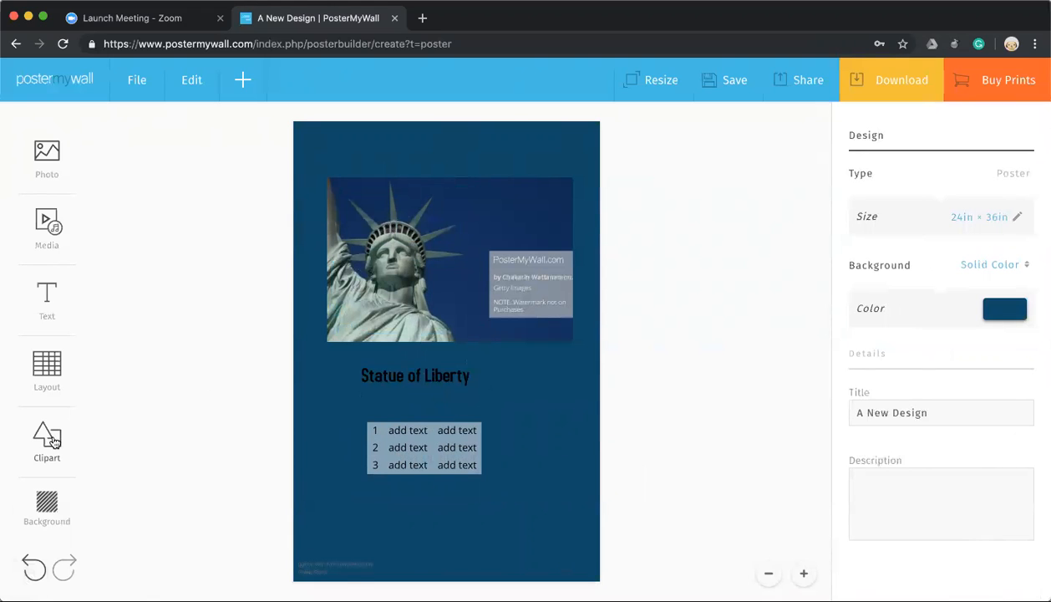
# Step: Add the square decorative frame shape with the patterned border to the poster
pyautogui.moveTo(52, 433)
pyautogui.click(113, 441)
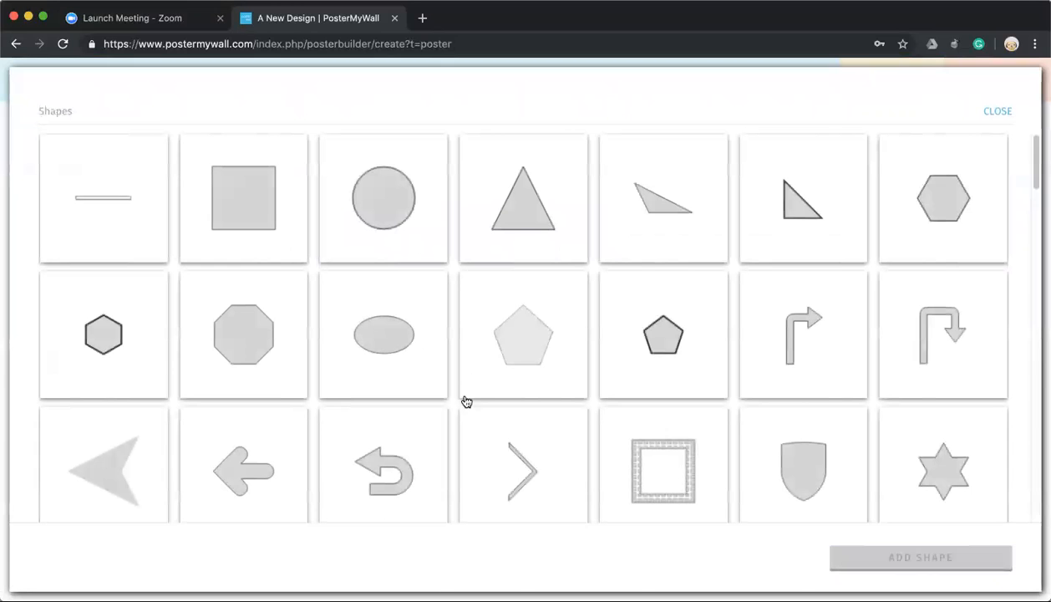
pyautogui.click(650, 460)
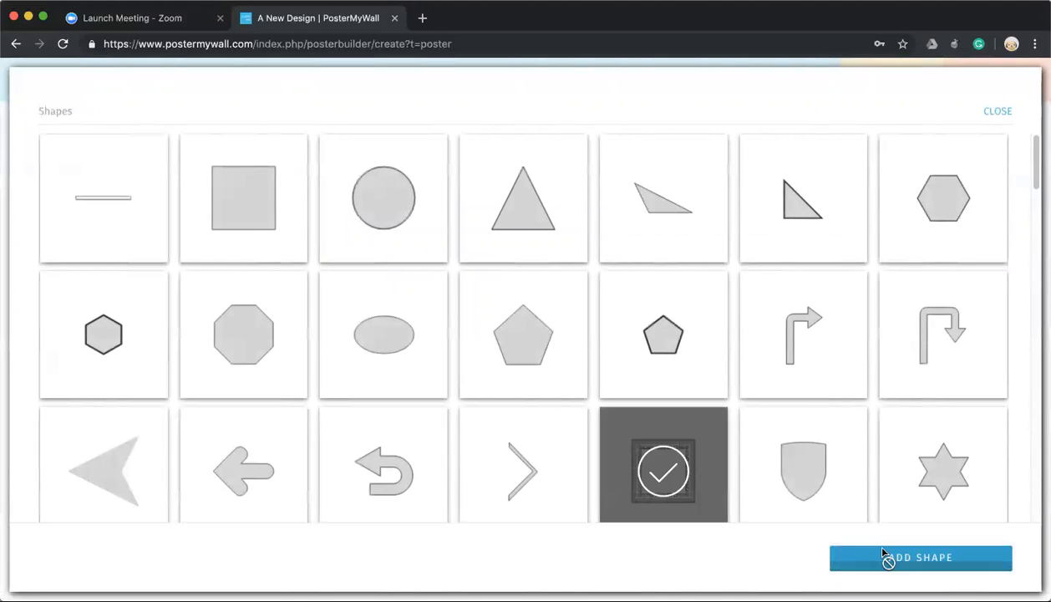
pyautogui.click(886, 557)
# Step: Enlarge the decorative frame and stretch it to the poster's full height so it surrounds the photo, text and table
pyautogui.moveTo(439, 290); pyautogui.dragTo(612, 468)
pyautogui.moveTo(308, 182); pyautogui.dragTo(288, 102)
pyautogui.moveTo(396, 169); pyautogui.dragTo(394, 141)
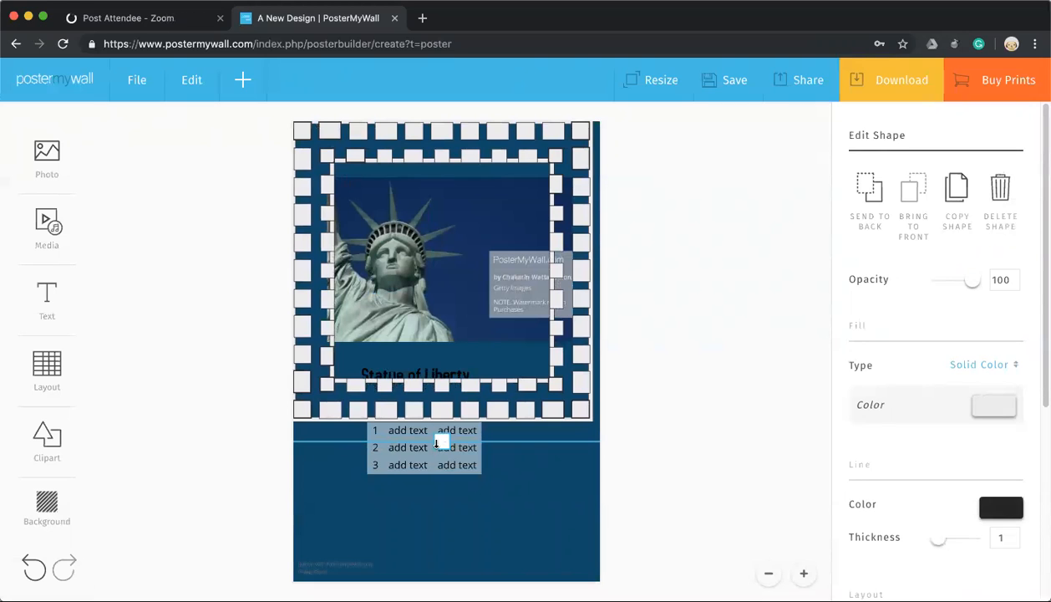
pyautogui.moveTo(444, 436); pyautogui.dragTo(442, 580)
pyautogui.click(706, 432)
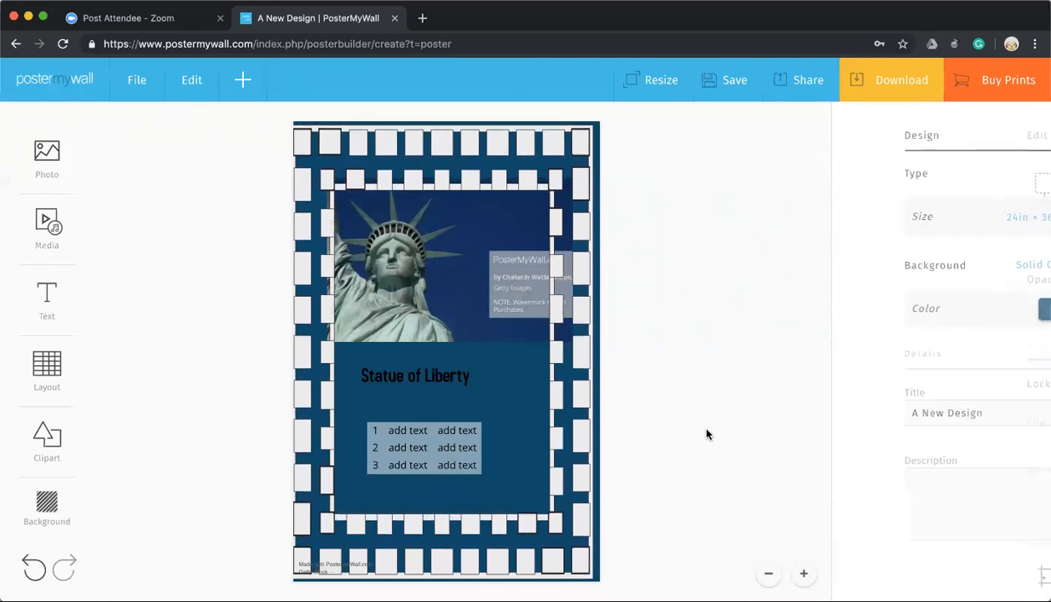
# Step: Shift the decorative frame slightly to the right to centre it on the poster
pyautogui.click(505, 306)
pyautogui.moveTo(446, 296)
pyautogui.mouseDown()
pyautogui.moveTo(570, 304)
pyautogui.moveTo(451, 292)
pyautogui.moveTo(458, 299)
pyautogui.mouseUp()
pyautogui.click(652, 343)
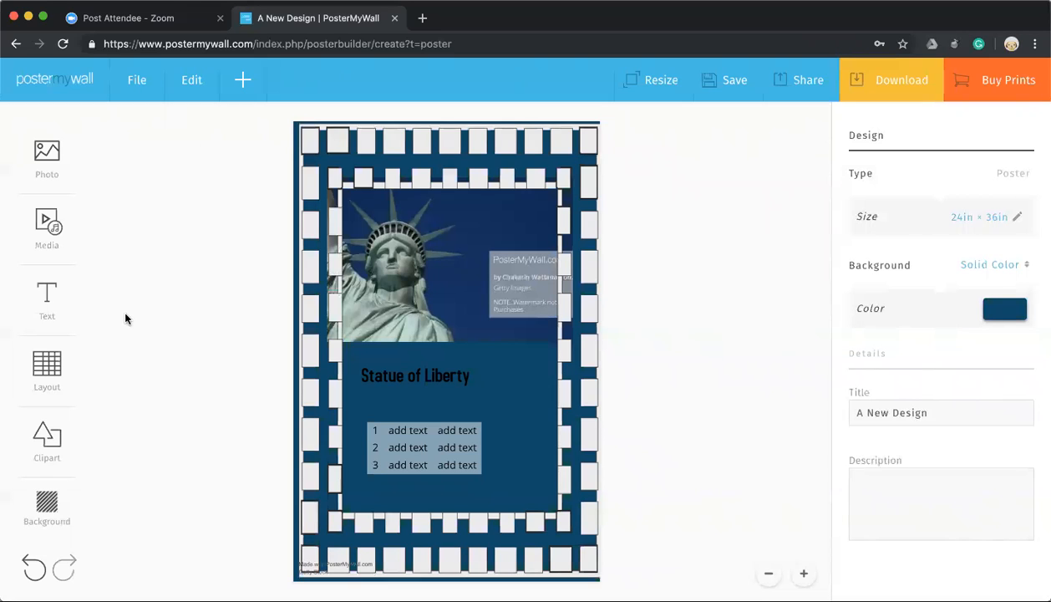
pyautogui.click(43, 227)
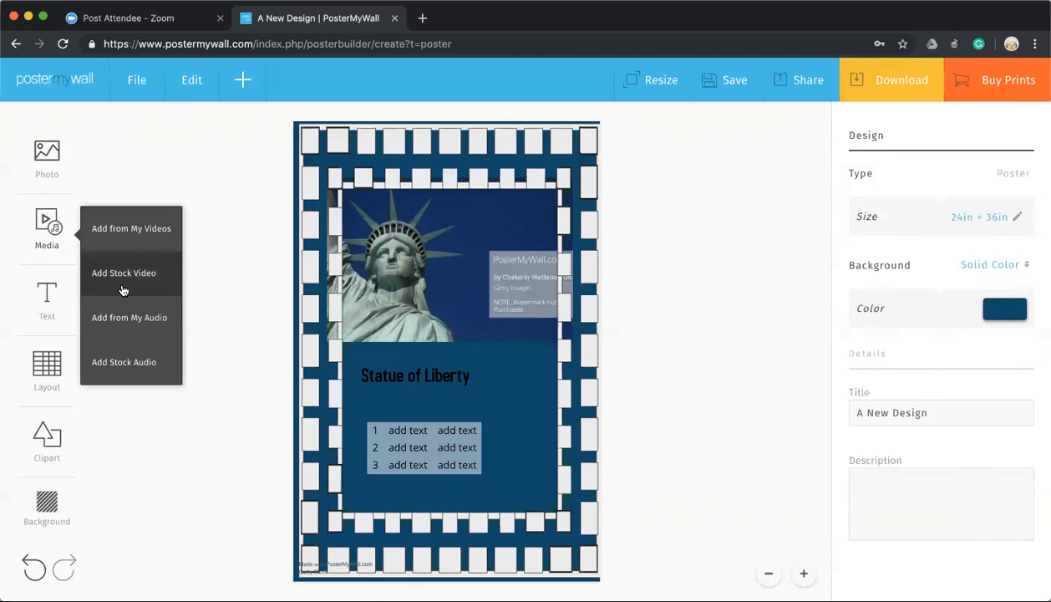
pyautogui.click(224, 321)
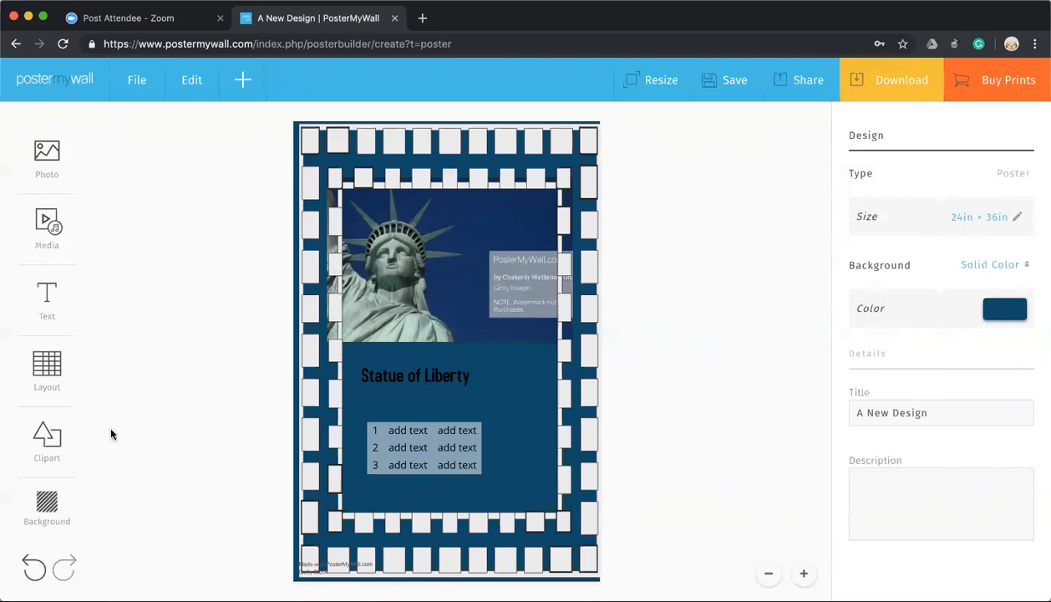
pyautogui.click(50, 502)
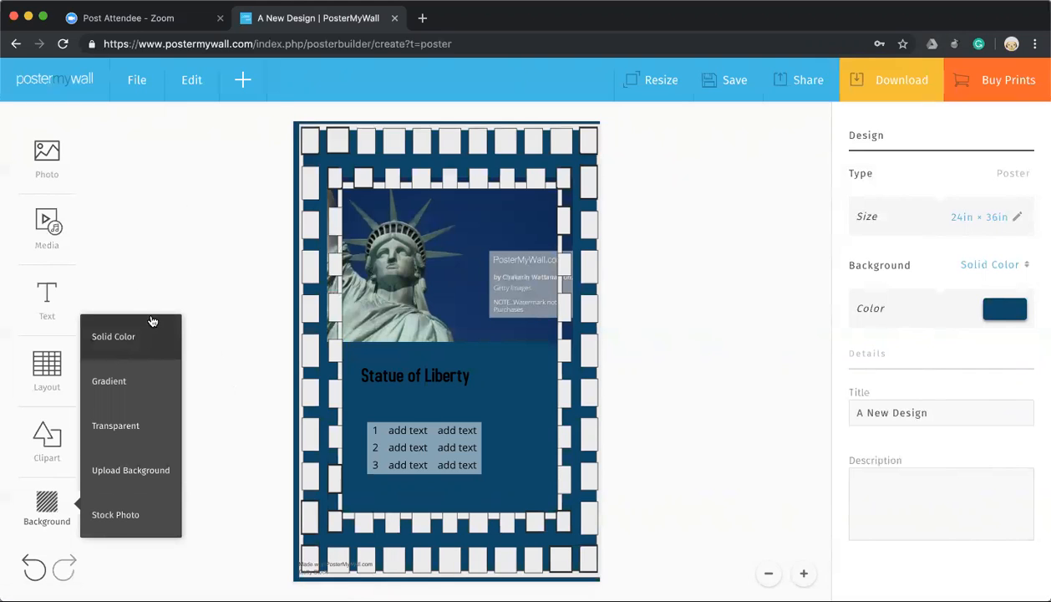
pyautogui.click(243, 350)
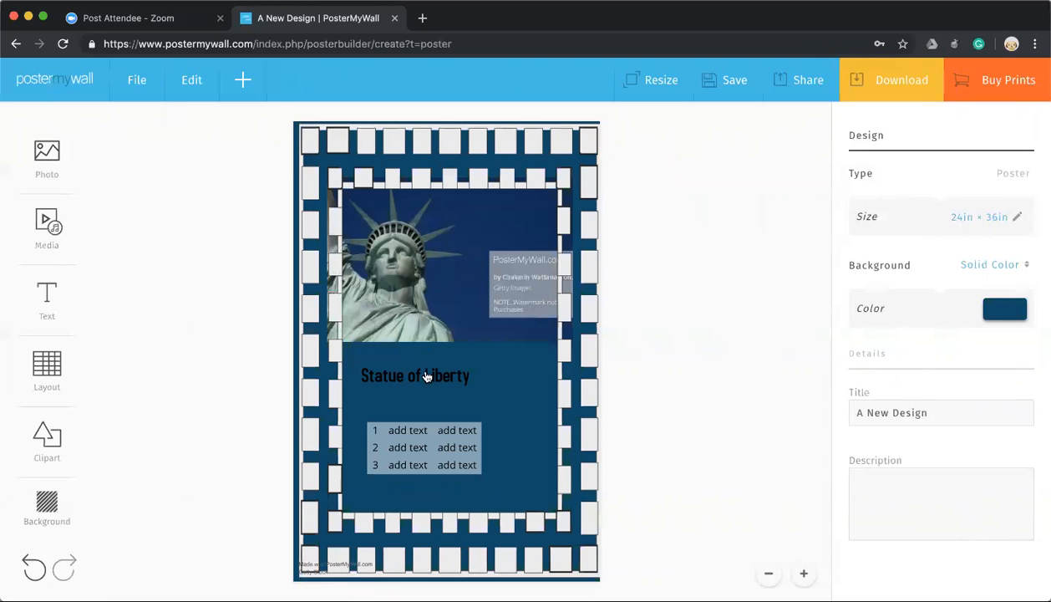
# Step: Search the clipart for "dog" and add the brown cartoon dog with a bone to the poster
pyautogui.click(47, 439)
pyautogui.click(117, 500)
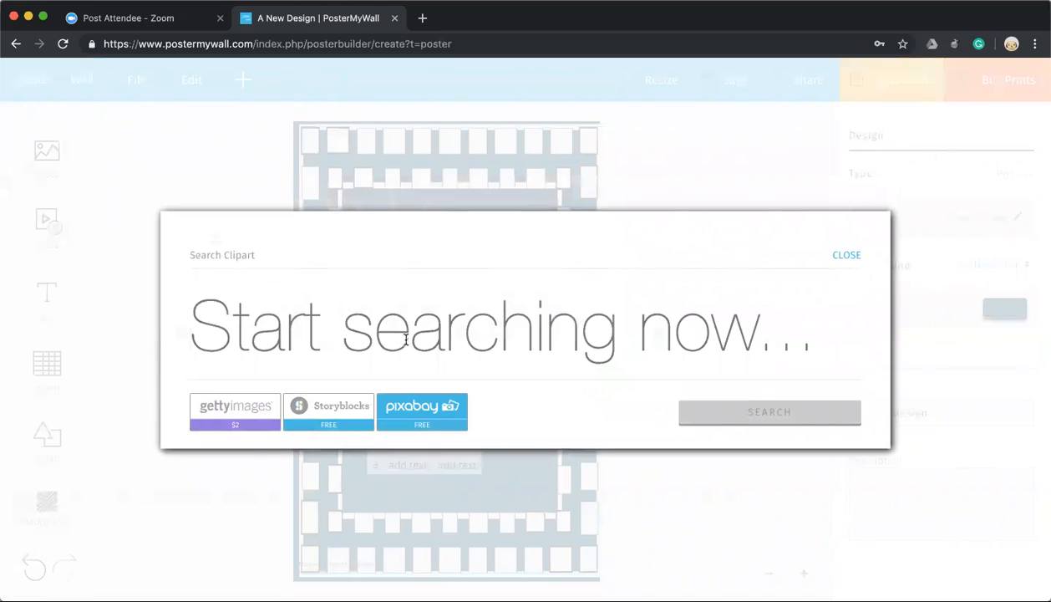
pyautogui.write('dog')
pyautogui.click(774, 415)
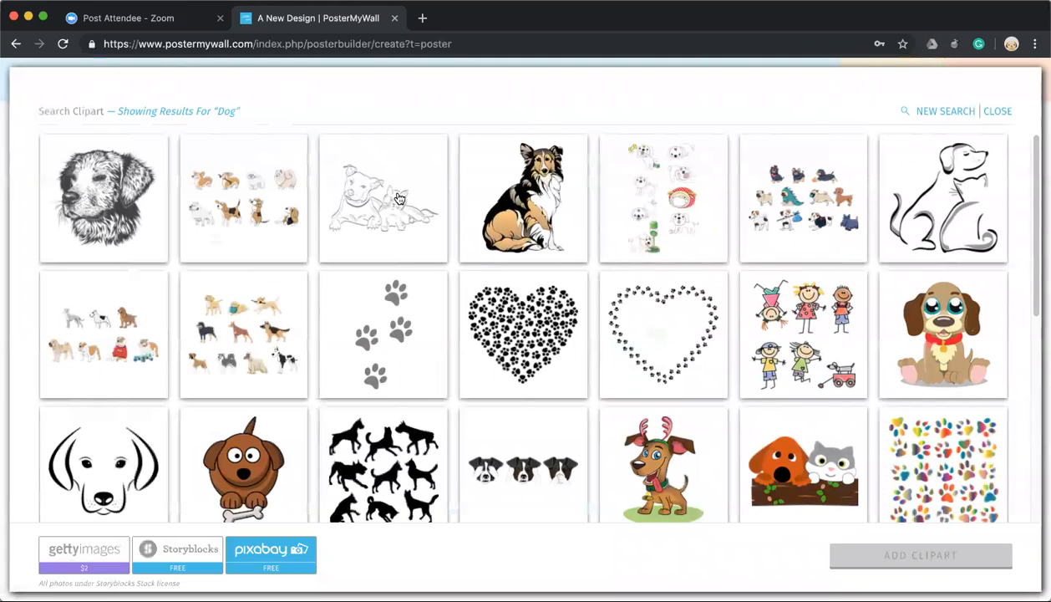
pyautogui.click(243, 452)
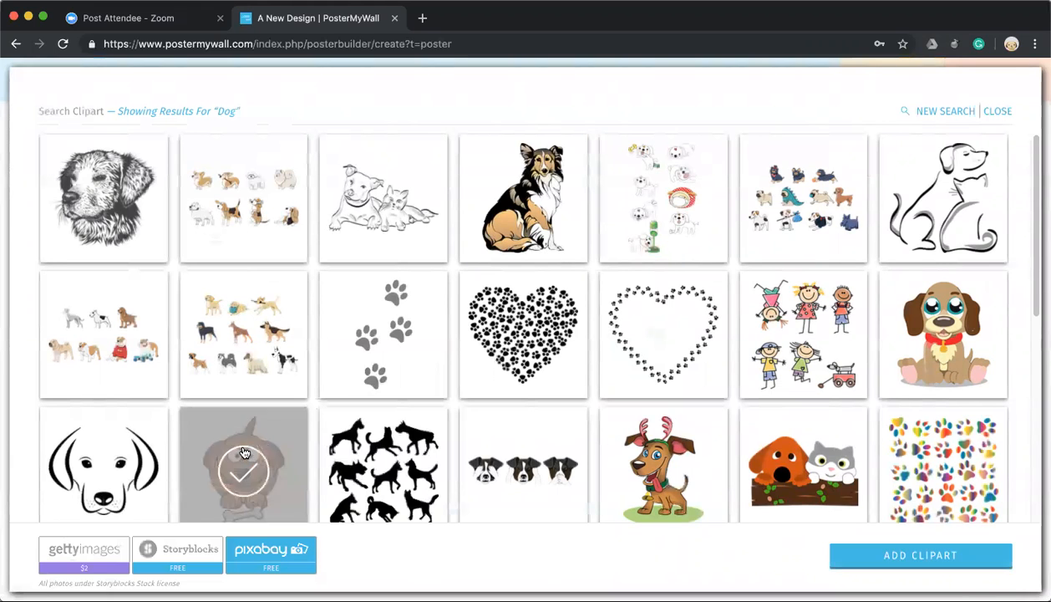
pyautogui.click(914, 560)
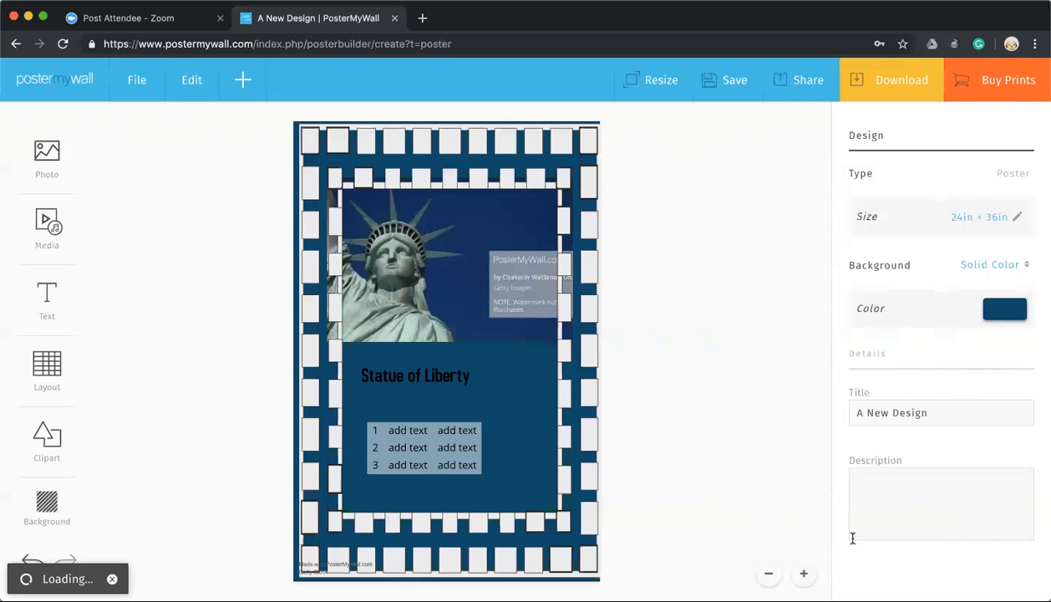
# Step: Shrink the dog clipart and place it just right of the "Statue of Liberty" text, inside the frame
pyautogui.moveTo(322, 178); pyautogui.dragTo(467, 366)
pyautogui.moveTo(495, 406); pyautogui.dragTo(521, 389)
pyautogui.click(680, 437)
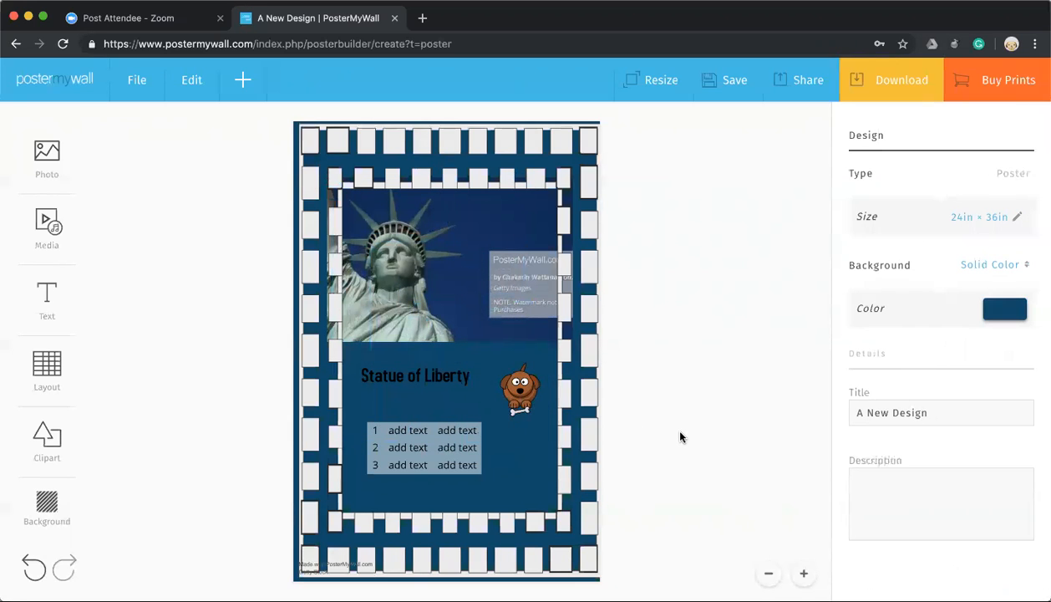